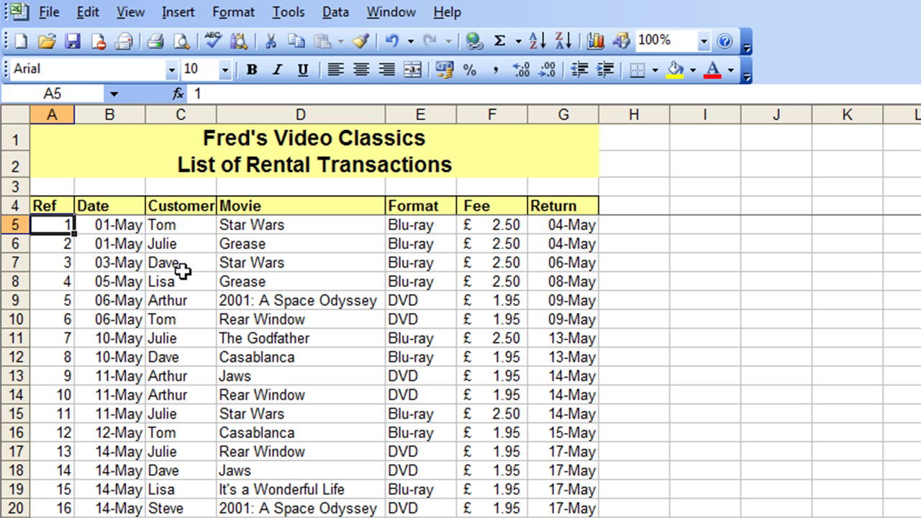
Sort the rental list by Customer A to Z, then Z to A so Tom's rentals come first.
left_click(173, 297)
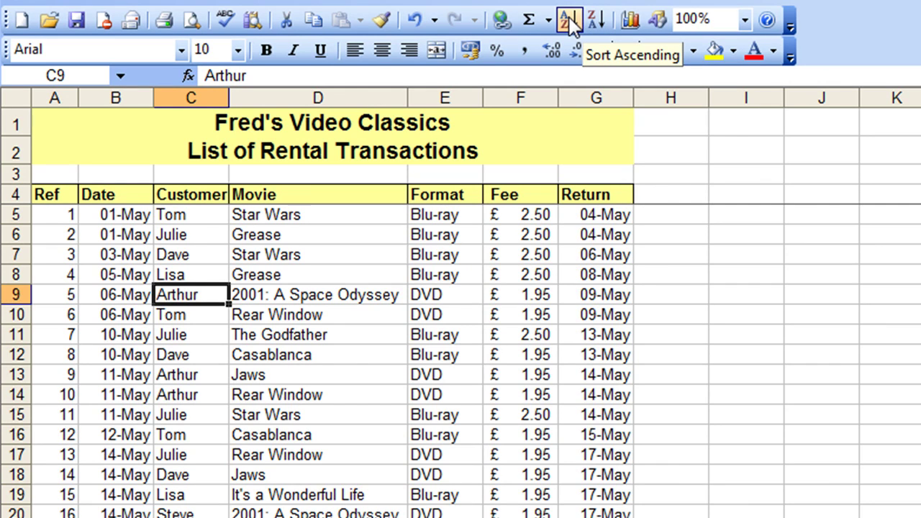
left_click(569, 21)
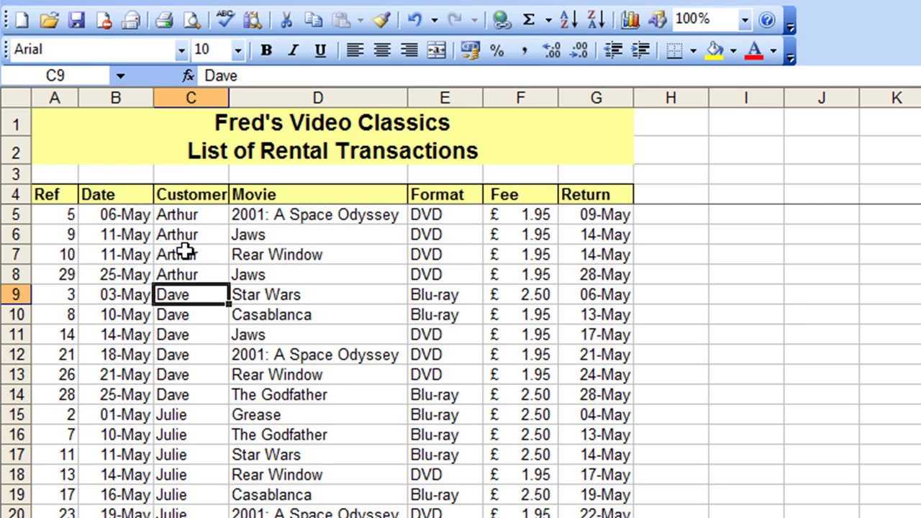
scroll(186, 250, "down", 4)
scroll(186, 251, "up", 4)
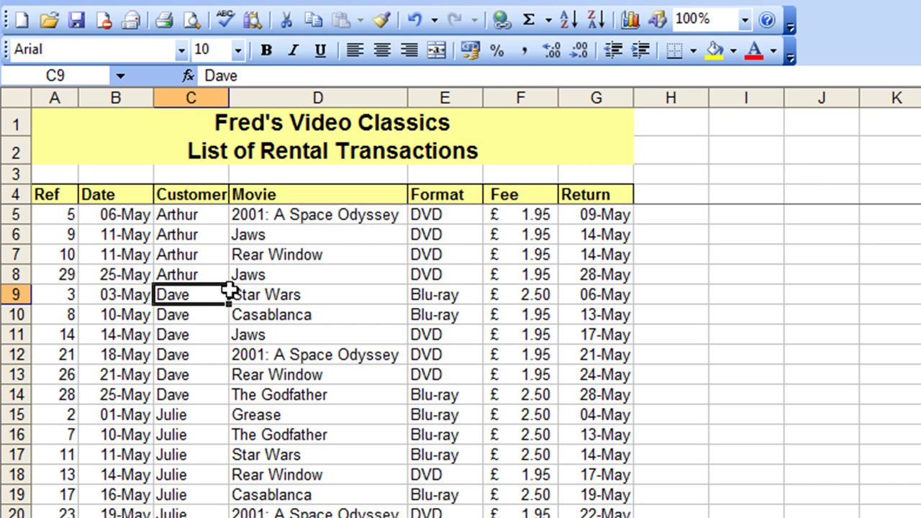
left_click(591, 21)
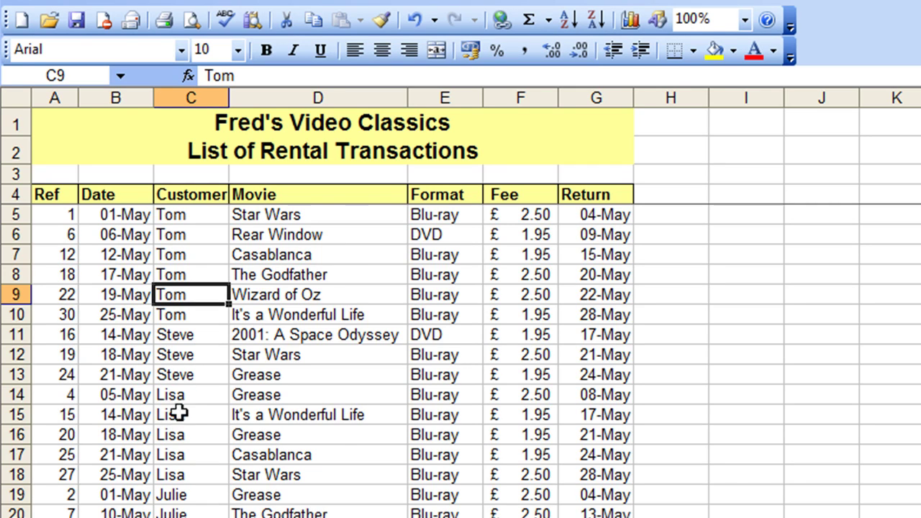
Sort the rental list A to Z by Movie so 2001: A Space Odyssey leads.
left_click(305, 257)
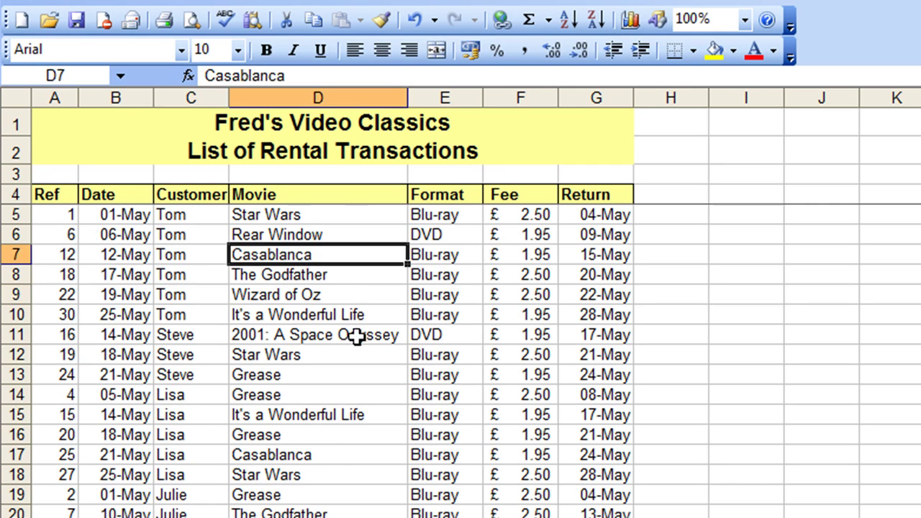
left_click(568, 21)
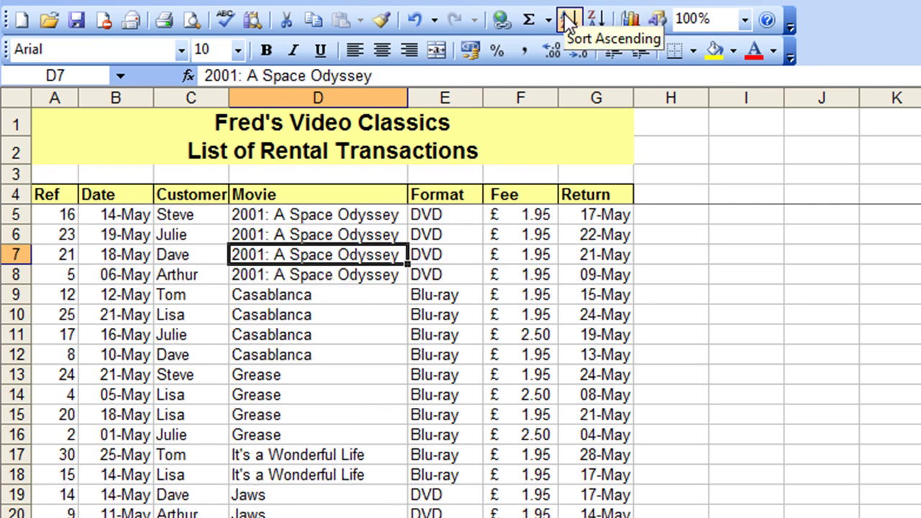
scroll(282, 268, "down", 4)
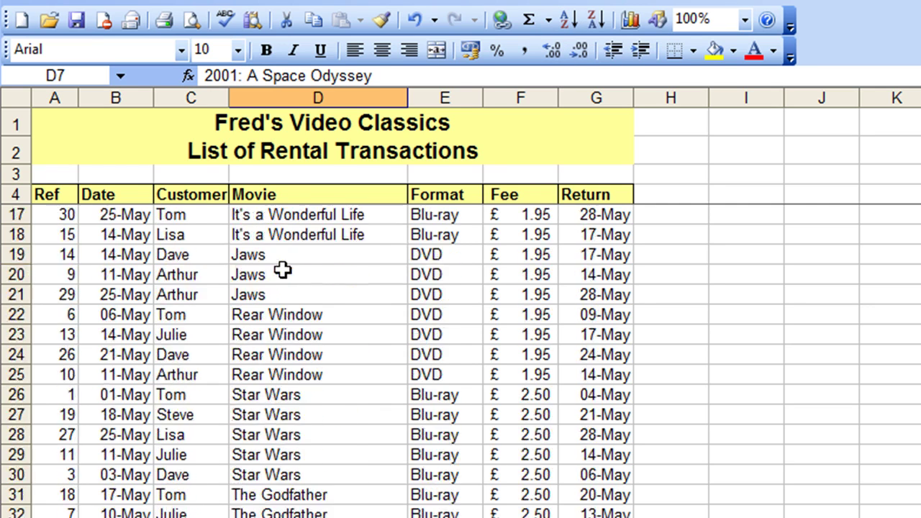
scroll(282, 268, "up", 4)
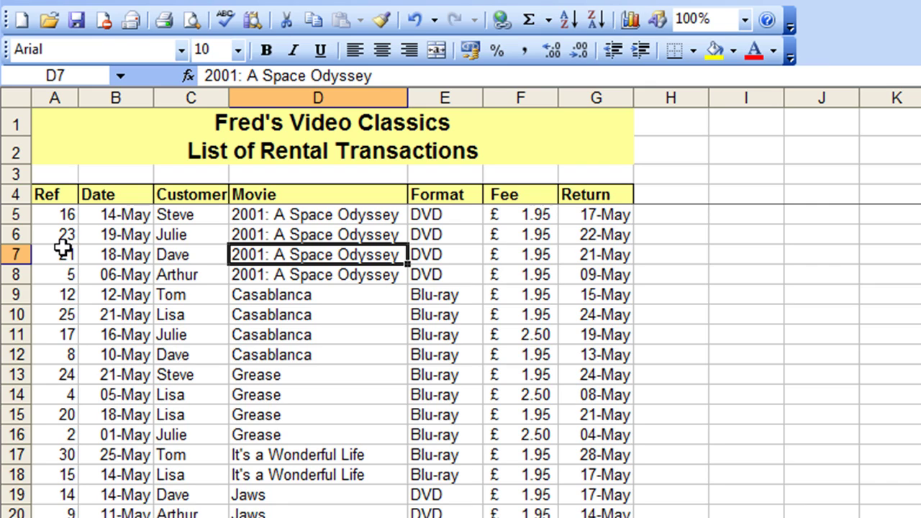
Re-sort the list by Ref ascending from Ref 1, then select a cell in the Date column.
left_click(61, 294)
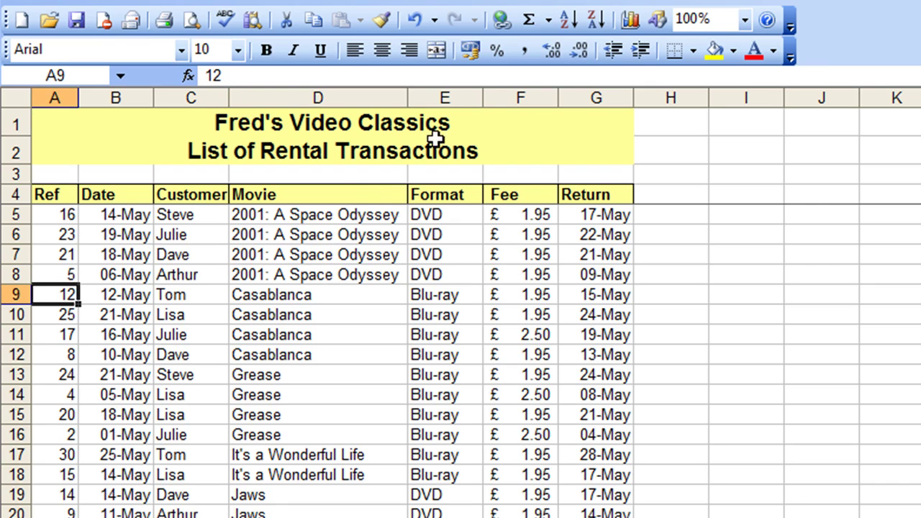
left_click(568, 21)
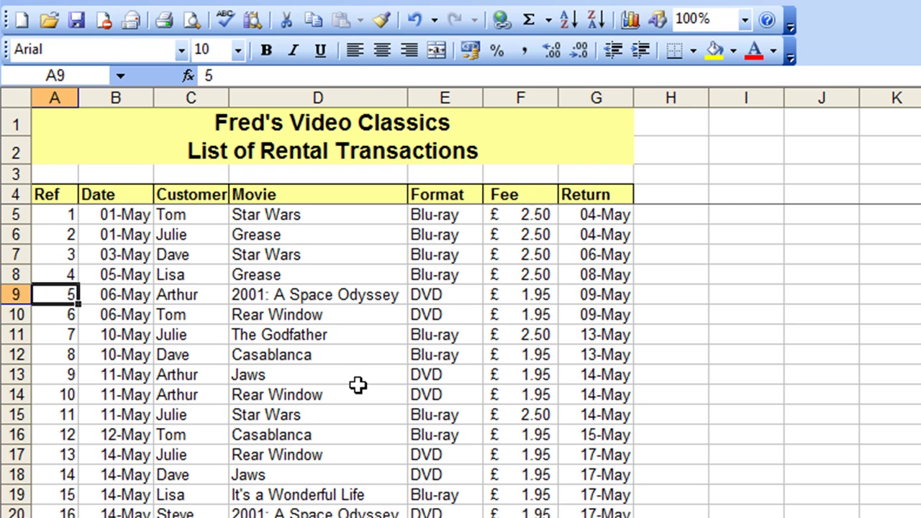
left_click(125, 316)
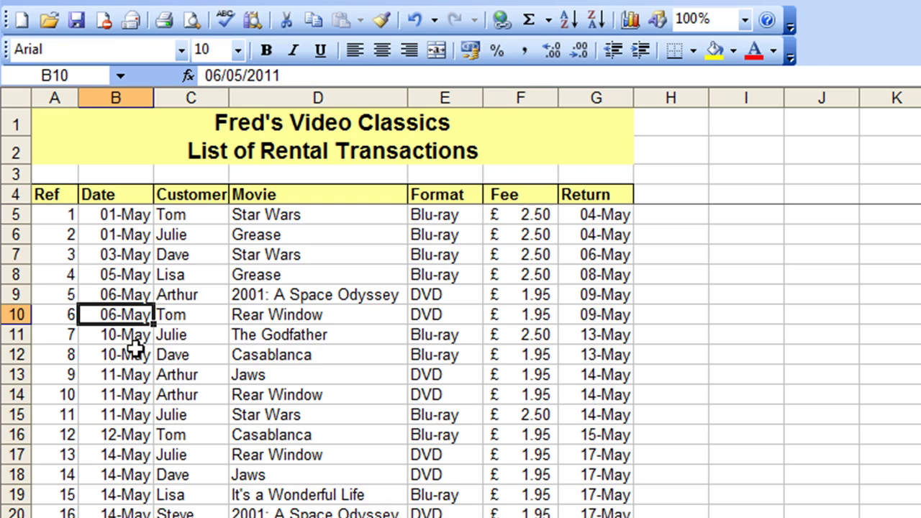
Sort the list by Date latest first, then earliest first.
left_click(595, 21)
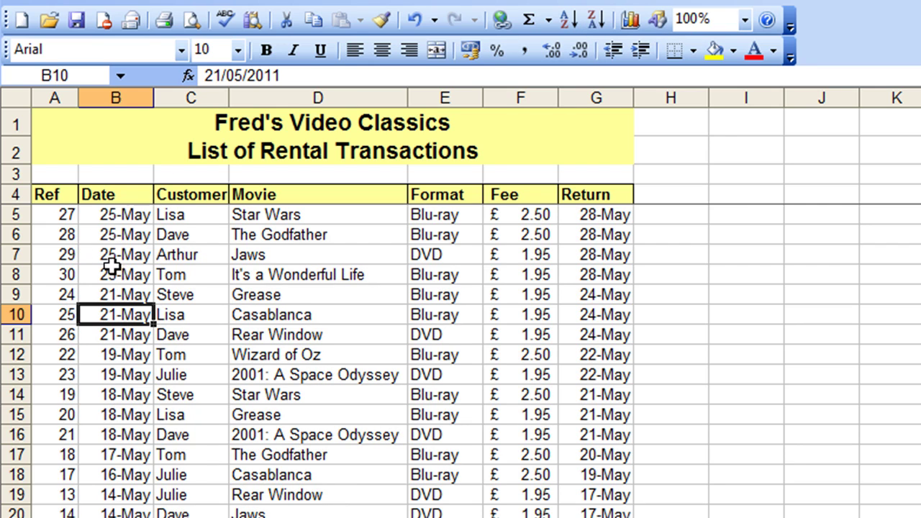
scroll(117, 370, "down", 4)
scroll(120, 367, "up", 4)
left_click(569, 20)
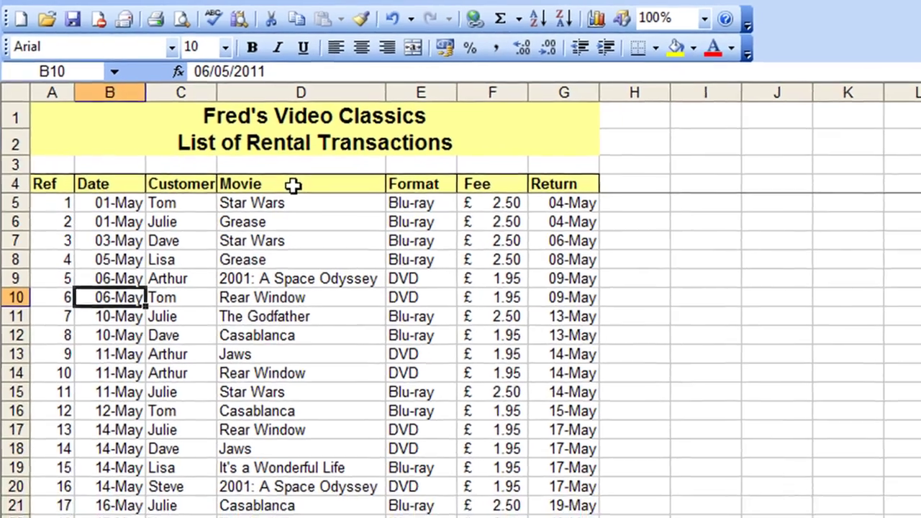
Select only the Movie entries D4:D34 and sort them ascending, raising the Sort Warning.
left_click_drag(352, 194, 313, 355)
left_click_drag(232, 259, 229, 509)
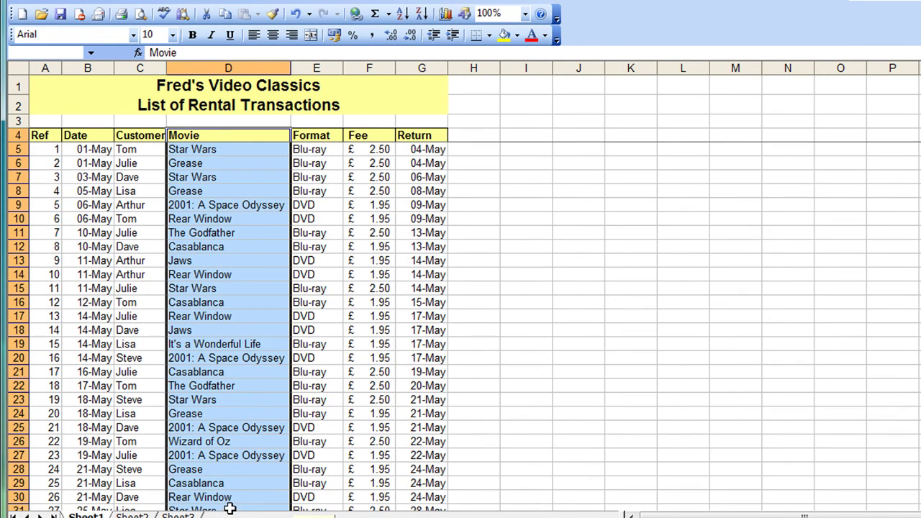
scroll(274, 420, "down", 2)
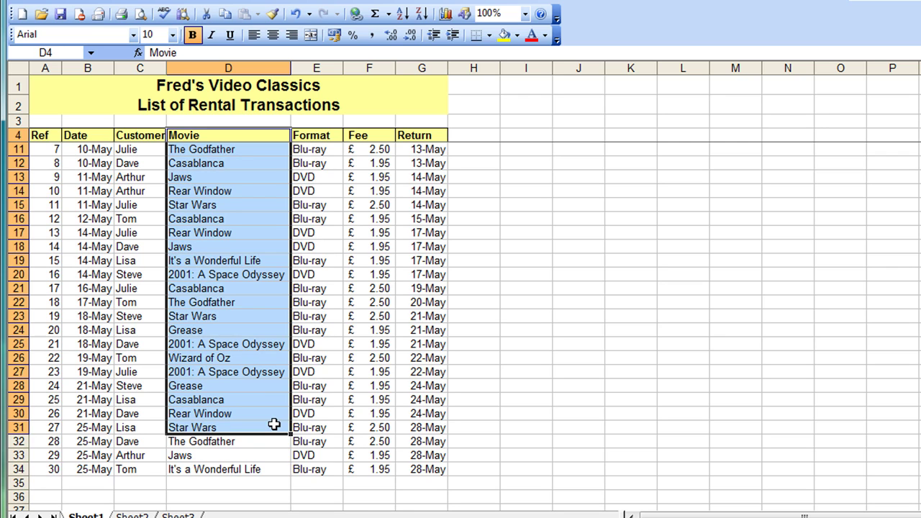
left_click_drag(274, 424, 275, 469)
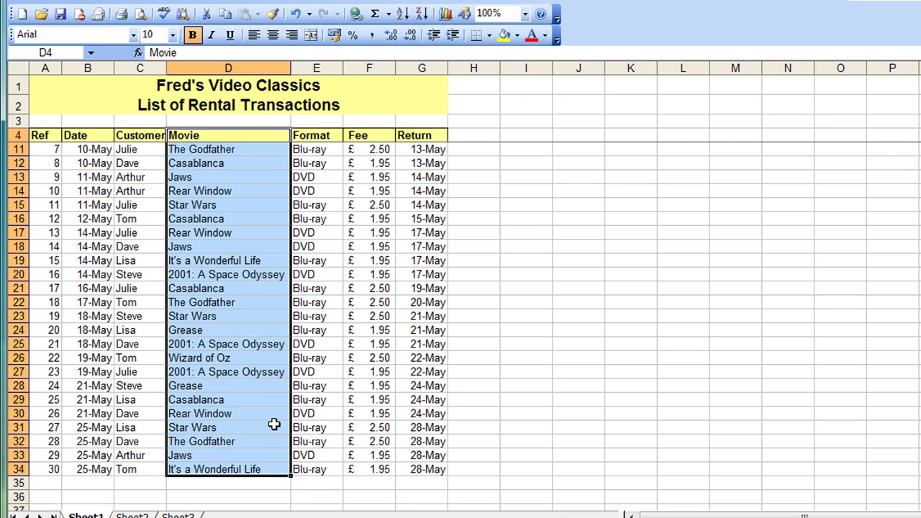
scroll(274, 424, "up", 2)
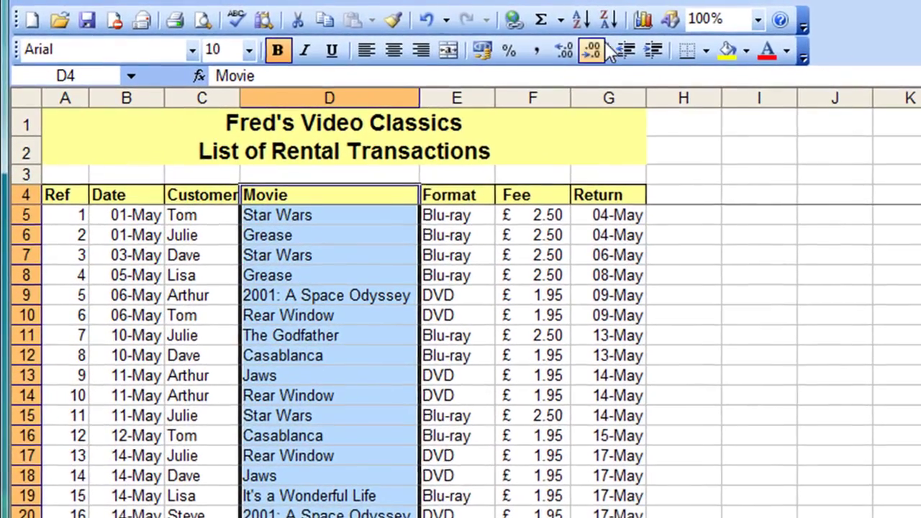
left_click(582, 20)
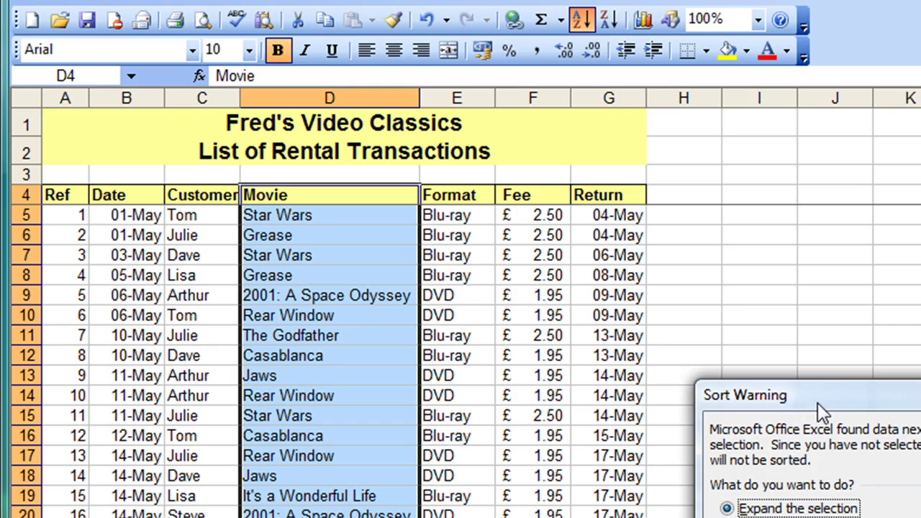
In the Sort Warning, choose 'Continue with the current selection' to sort just the Movie entries A to Z.
left_click_drag(817, 402, 328, 373)
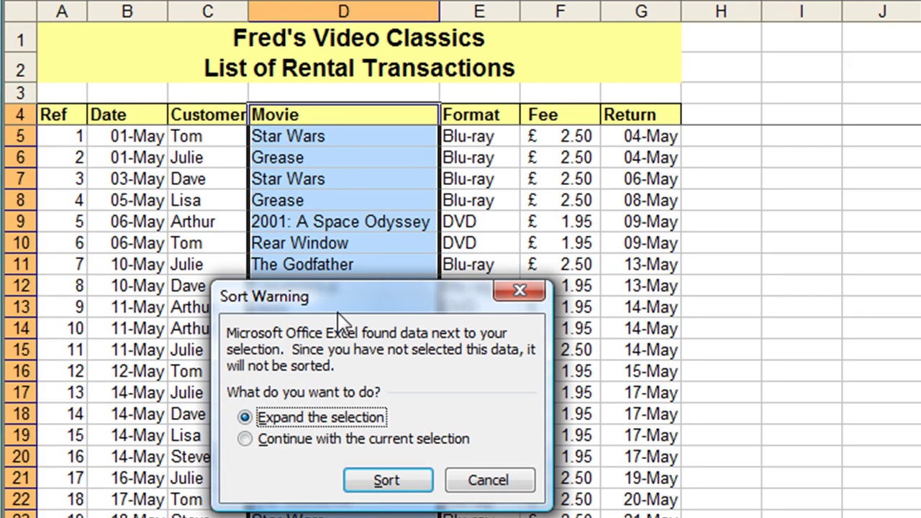
left_click_drag(338, 311, 451, 239)
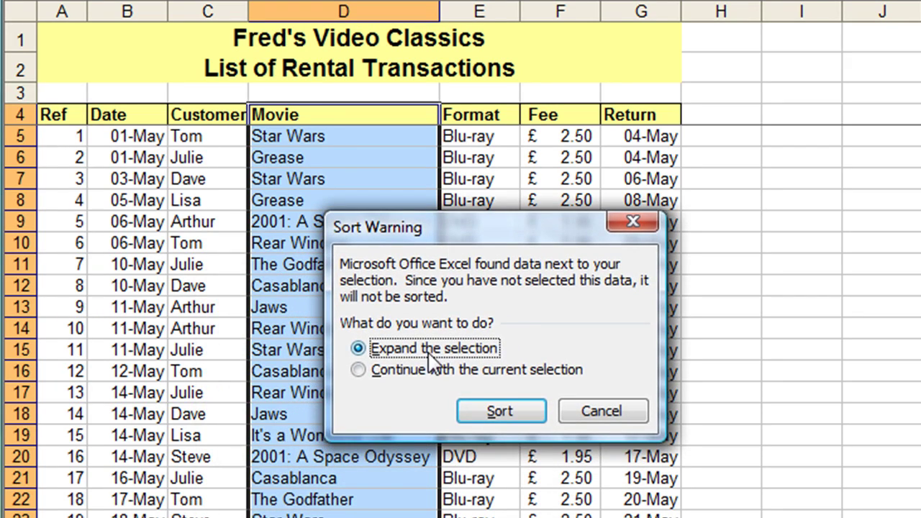
left_click(378, 371)
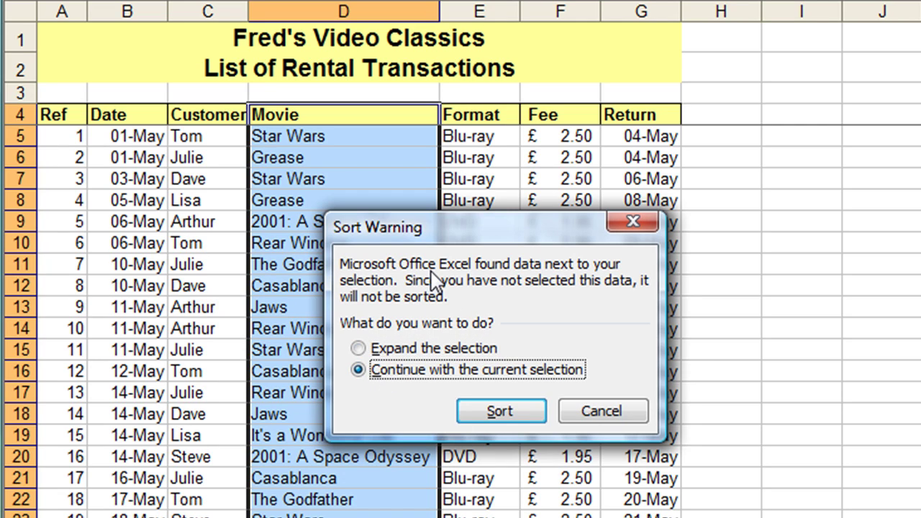
left_click(495, 415)
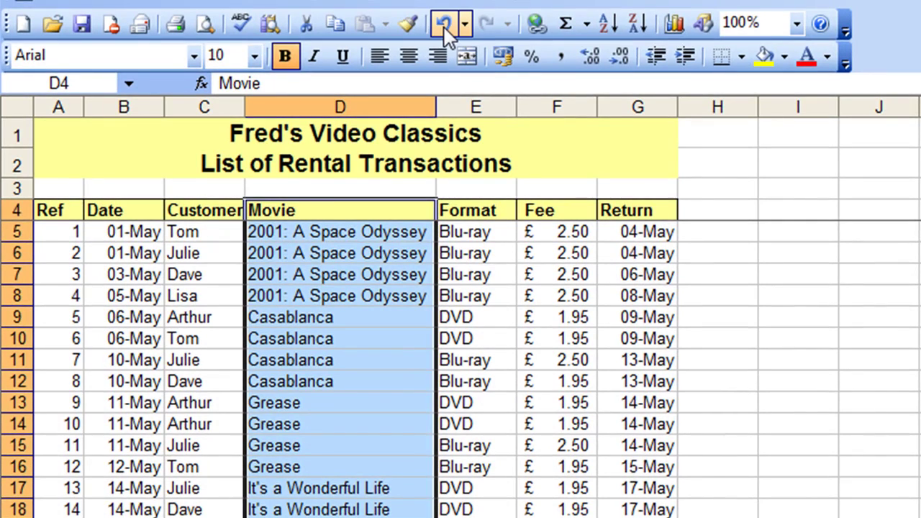
Undo the Movie-only sort and re-sort with 'Expand the selection' so whole rows follow Movie.
left_click(445, 29)
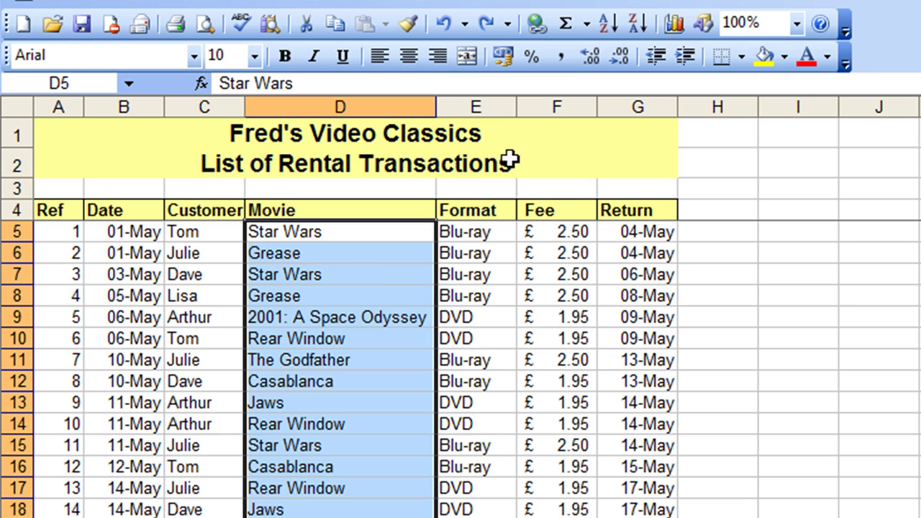
left_click(601, 23)
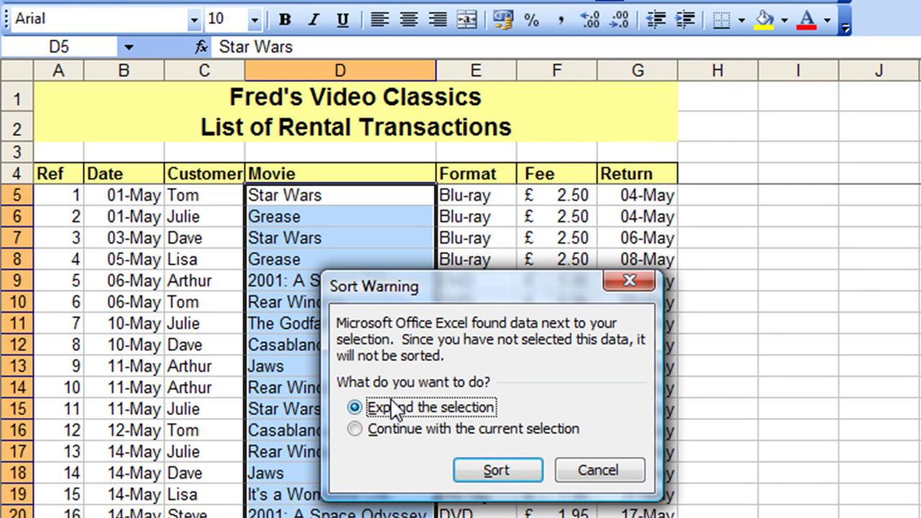
left_click(506, 470)
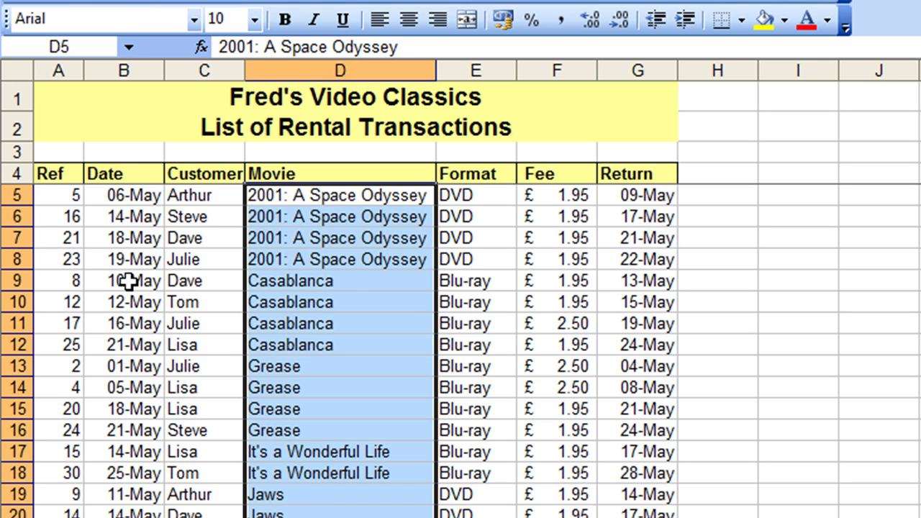
Sort the list by Movie Z to A, then A to Z, then back to ascending Ref order.
left_click(575, 475)
left_click(370, 261)
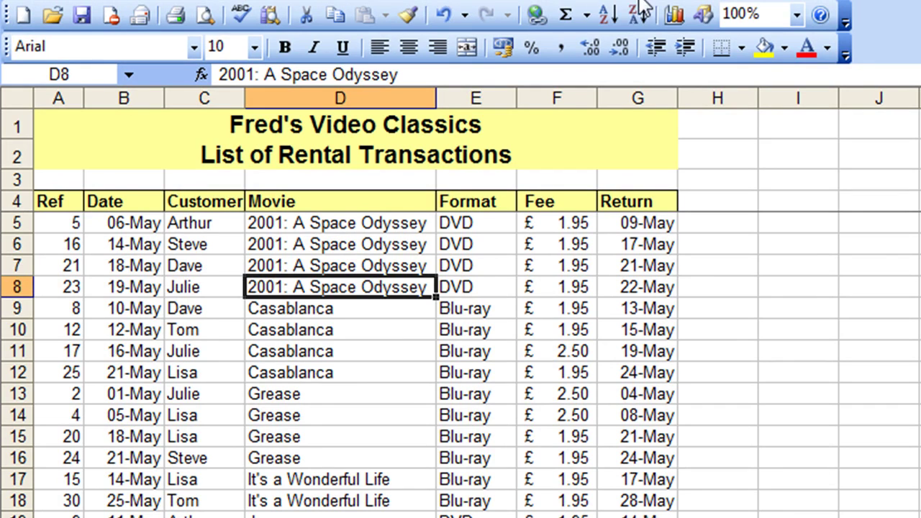
left_click(637, 16)
left_click(608, 14)
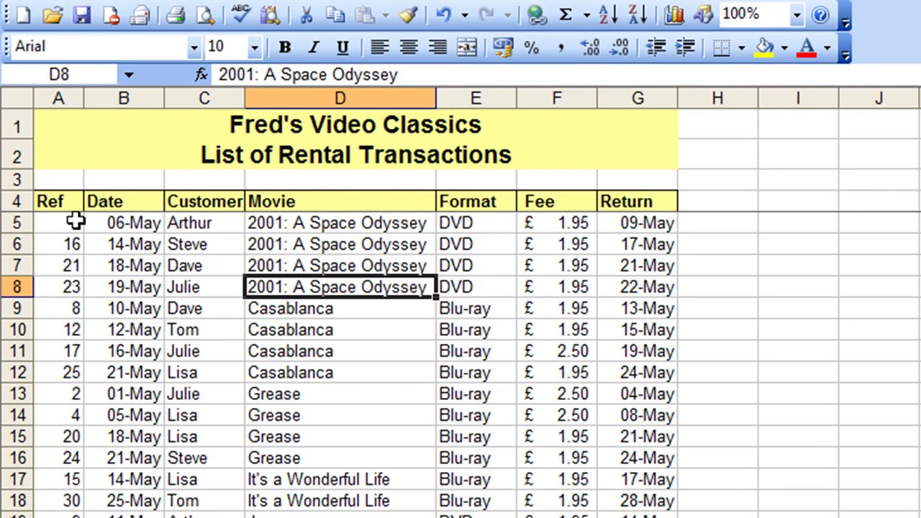
left_click(72, 263)
left_click(608, 14)
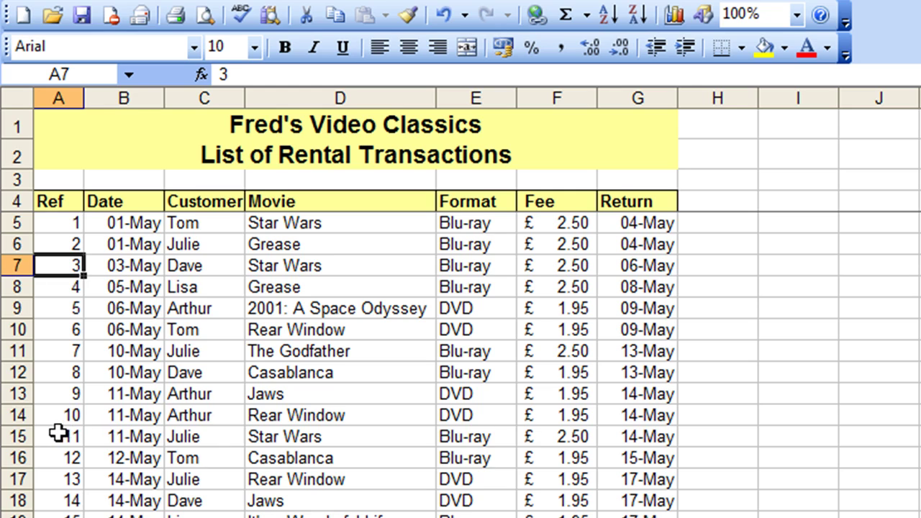
Clear the contents of row 15, removing the Ref 11 Star Wars rental, then select D8.
left_click(16, 438)
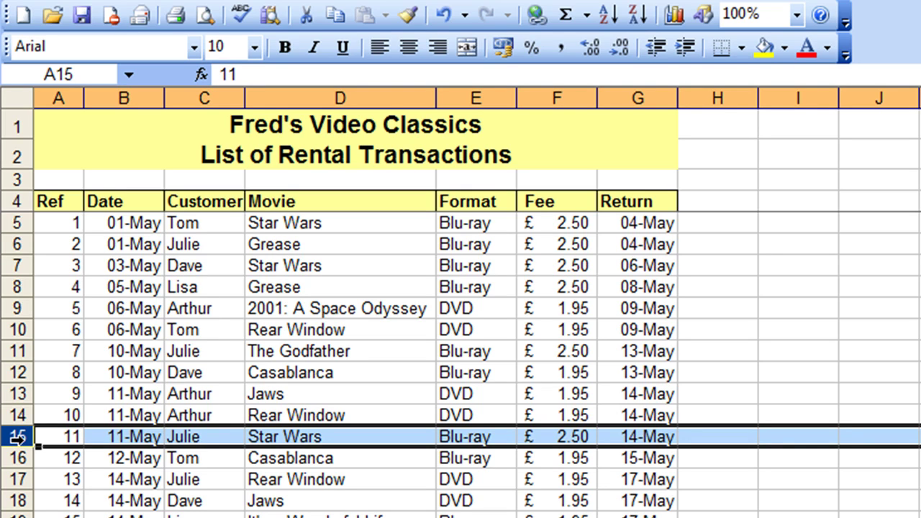
key("Delete")
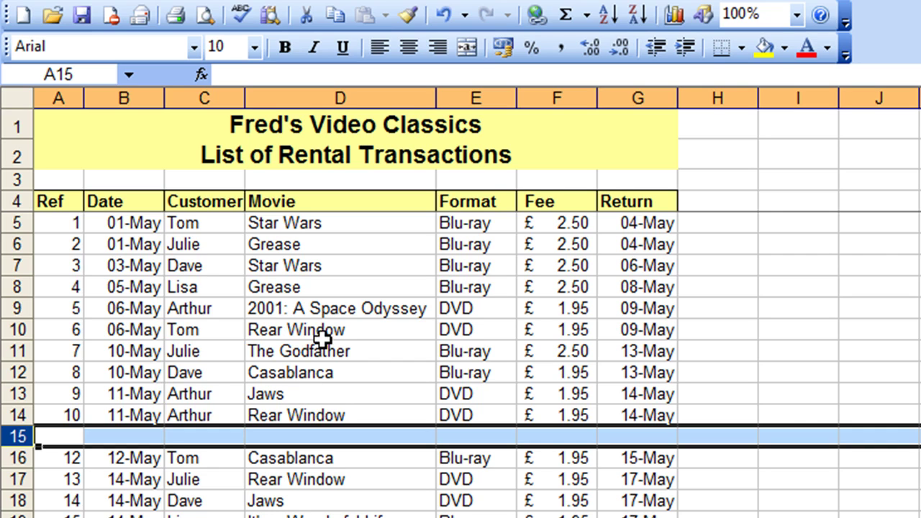
left_click(310, 291)
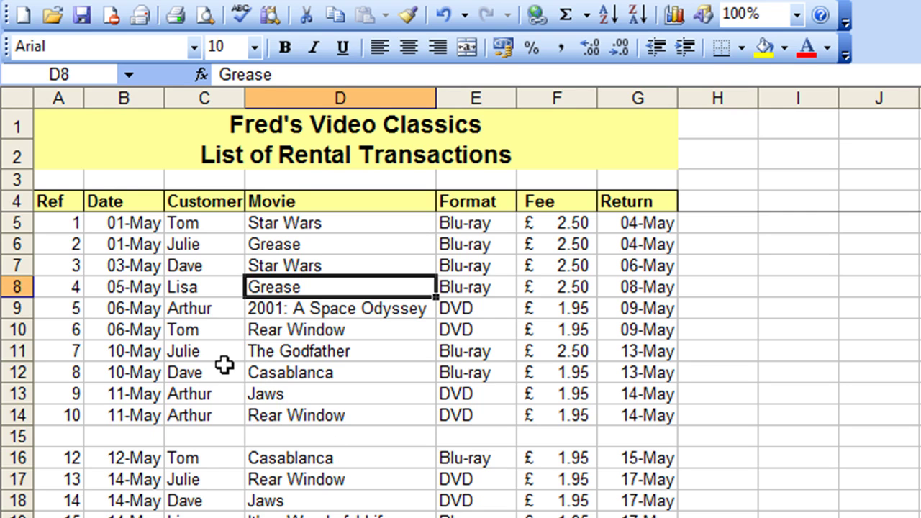
scroll(242, 348, "down", 3)
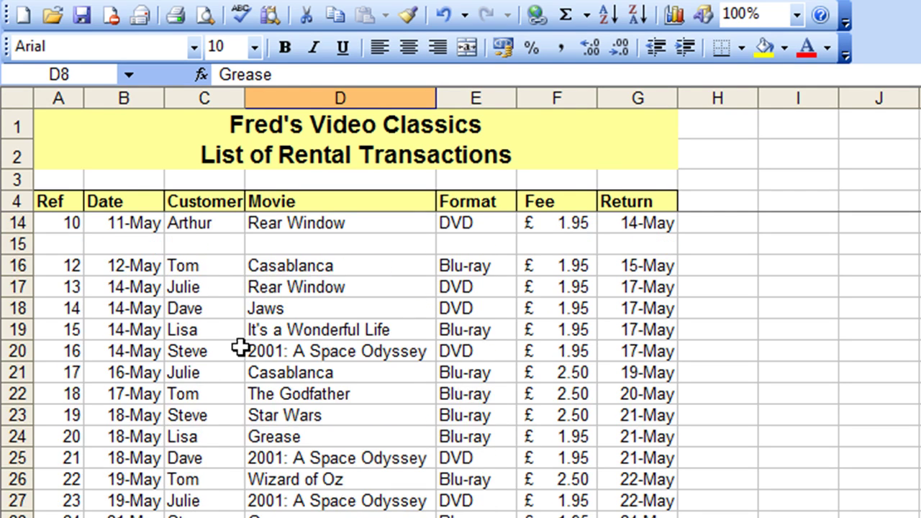
scroll(242, 348, "up", 3)
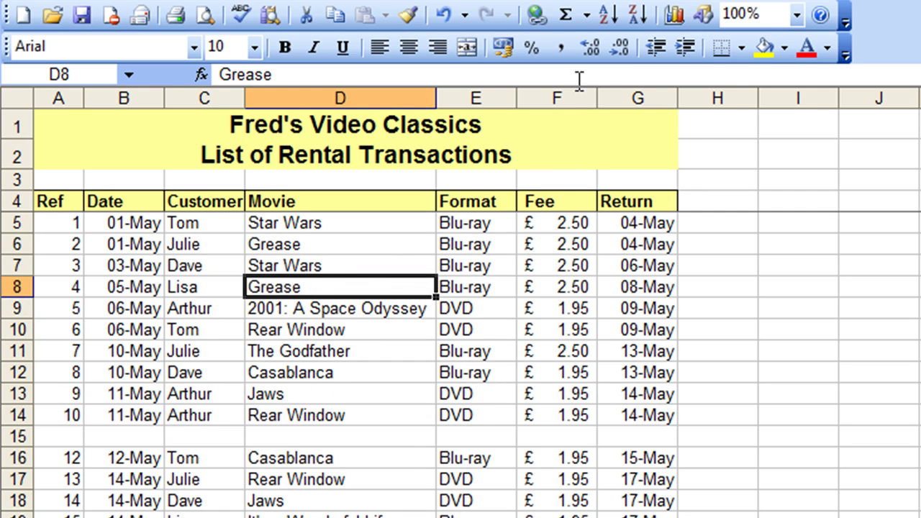
Sort by Movie ascending, reordering only Refs 1–10 above the blank row 15.
left_click(604, 16)
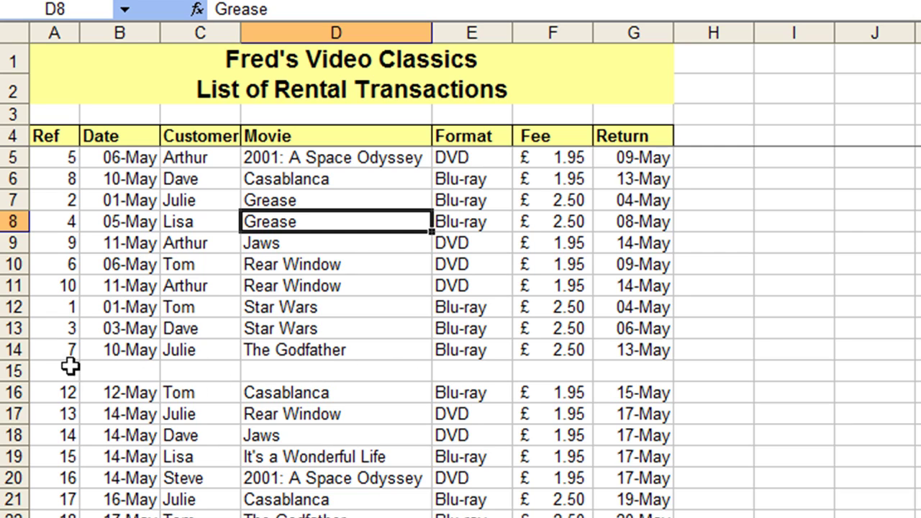
Delete the empty row 15 from the rental list.
left_click(13, 370)
right_click(13, 370)
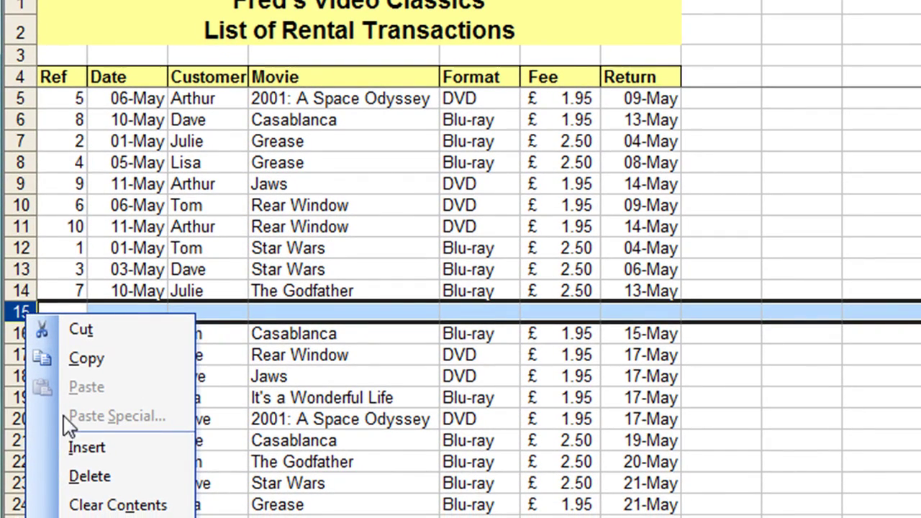
left_click(88, 477)
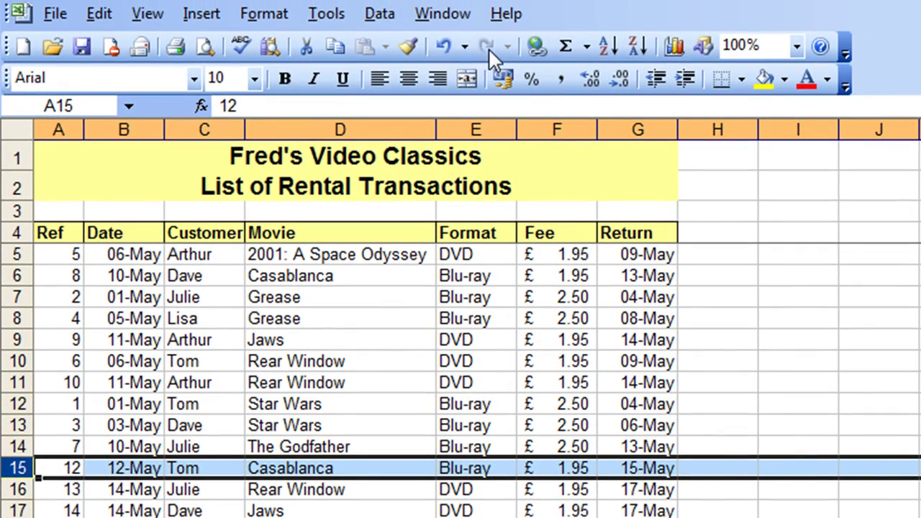
Undo three times to restore Ref order and the Ref 11 Star Wars rental in row 15.
left_click(445, 47)
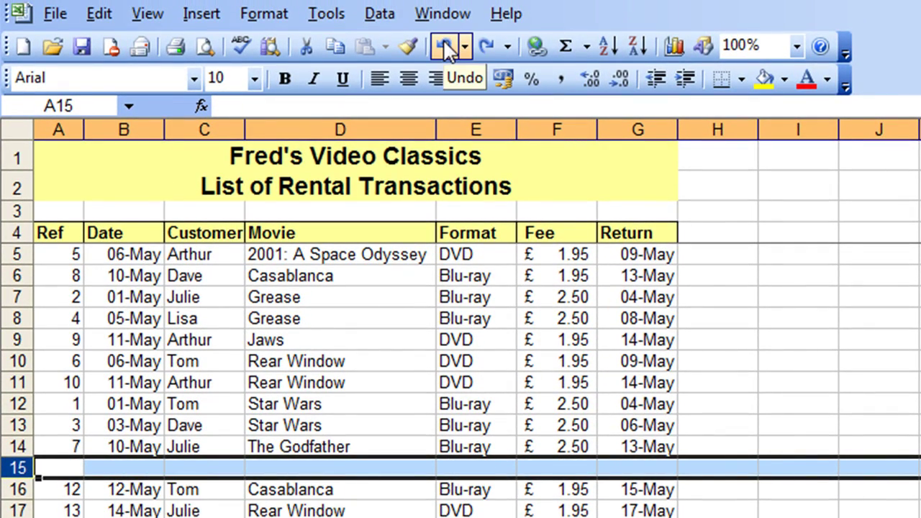
left_click(444, 48)
left_click(444, 47)
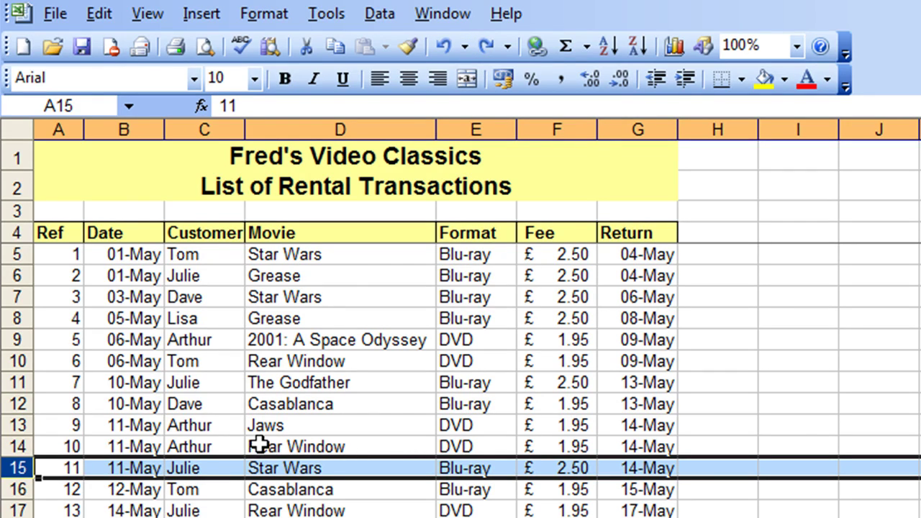
left_click(307, 470)
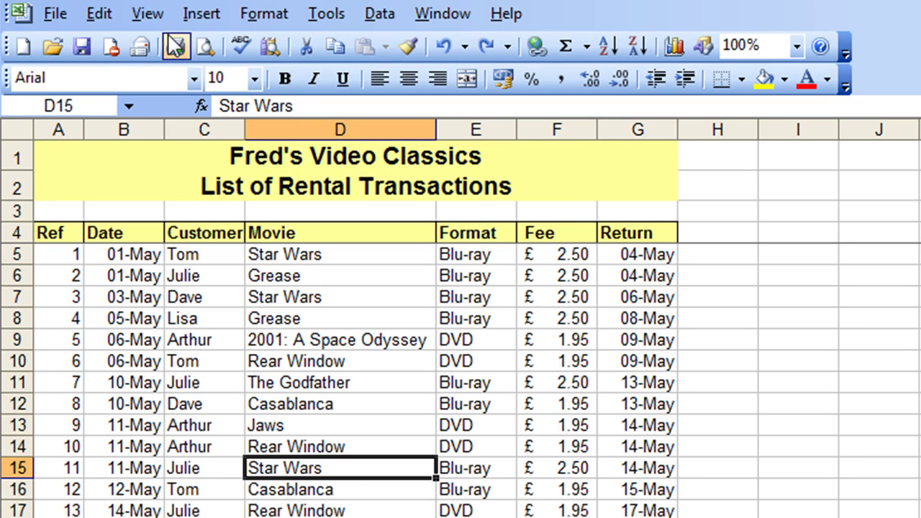
Delete row 15's Star Wars rental as an entire row via Edit > Delete, then undo it.
left_click(98, 14)
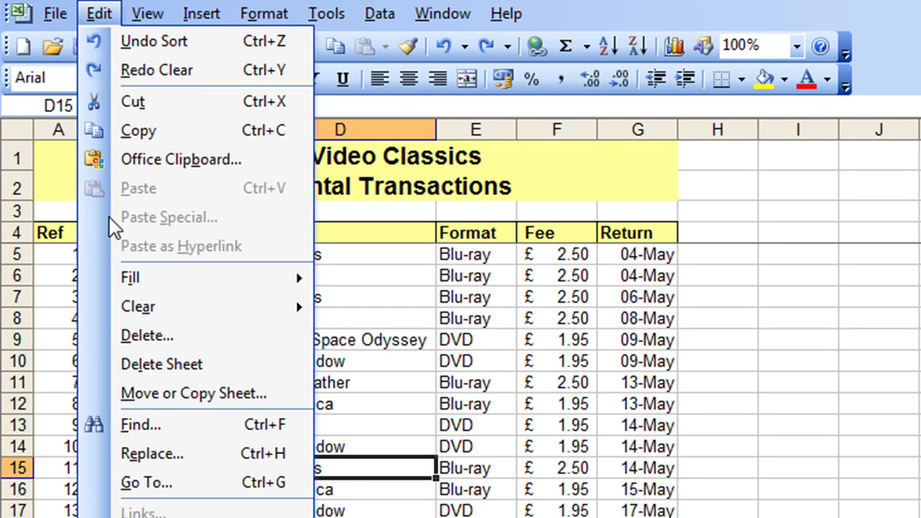
left_click(141, 336)
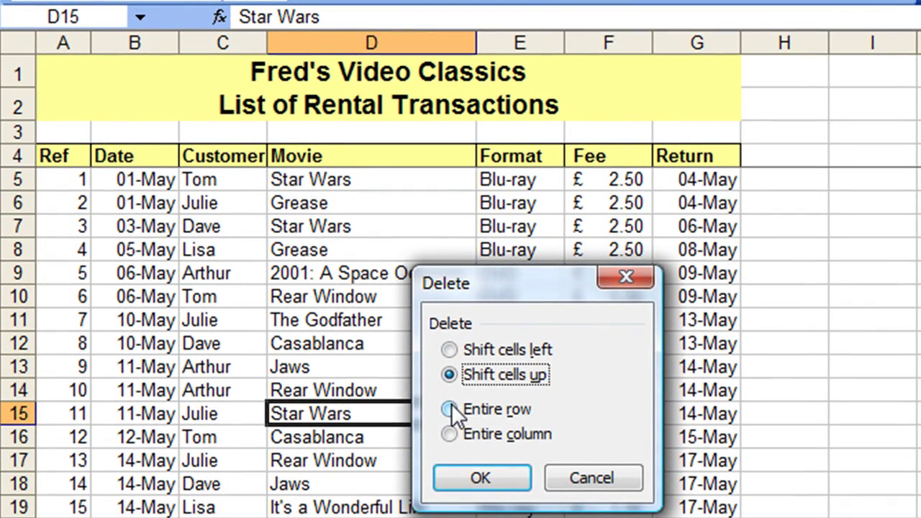
left_click(451, 409)
left_click(507, 480)
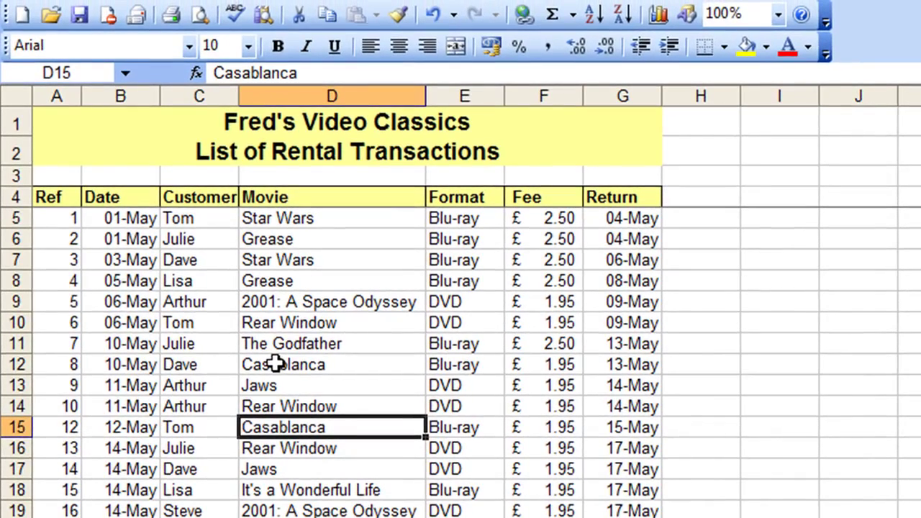
left_click(434, 14)
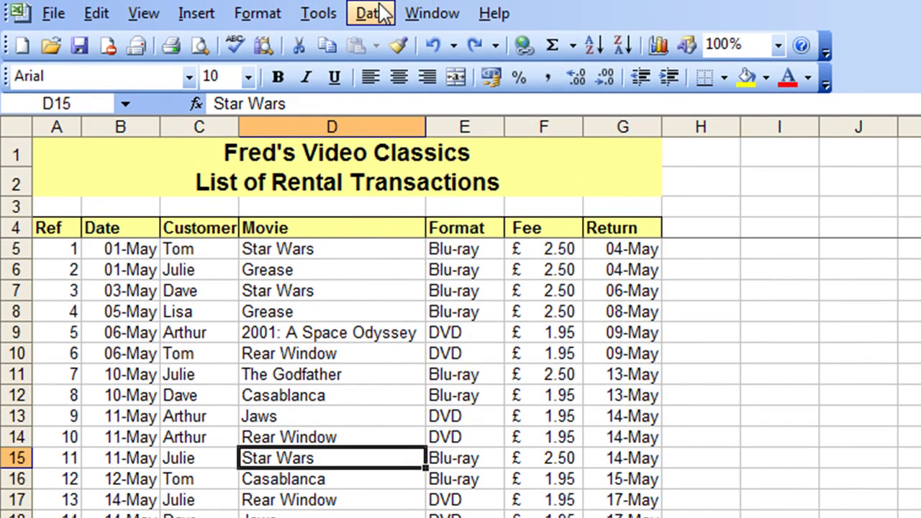
left_click(382, 13)
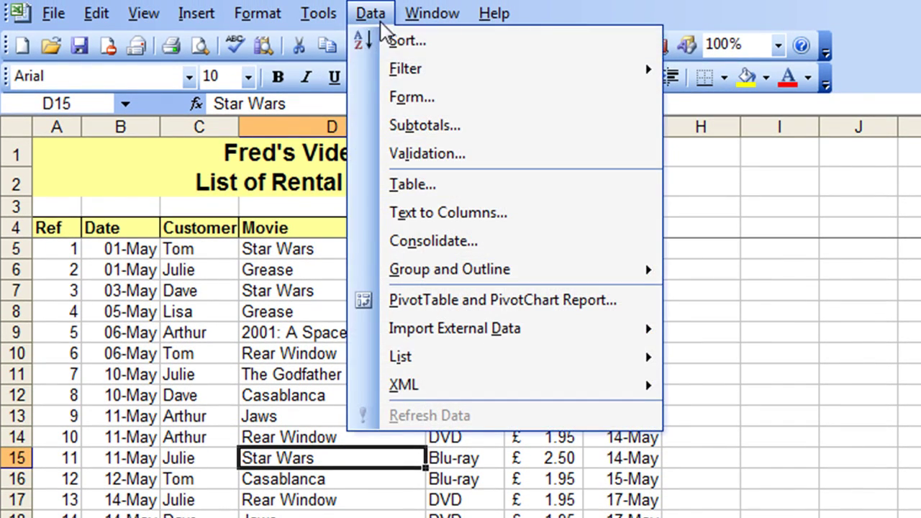
Open the Sort dialog and move it off the Customer column.
left_click(394, 38)
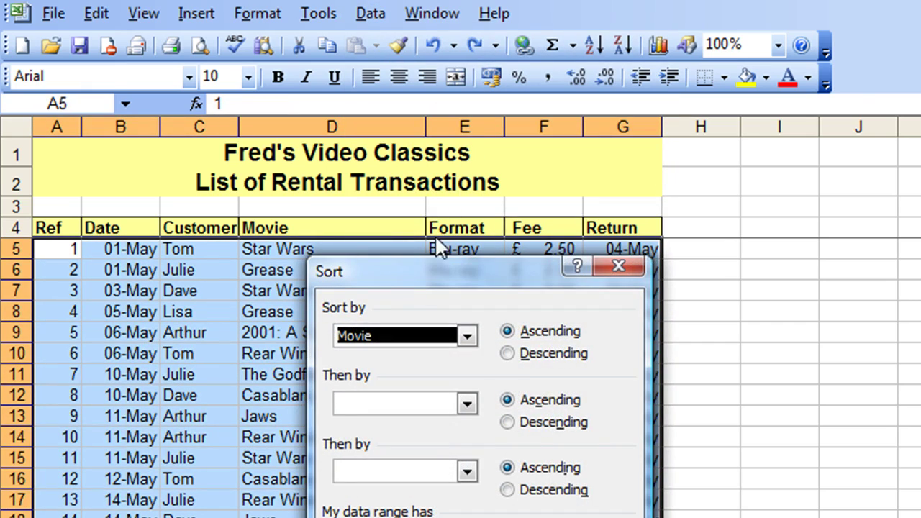
left_click_drag(416, 273, 332, 320)
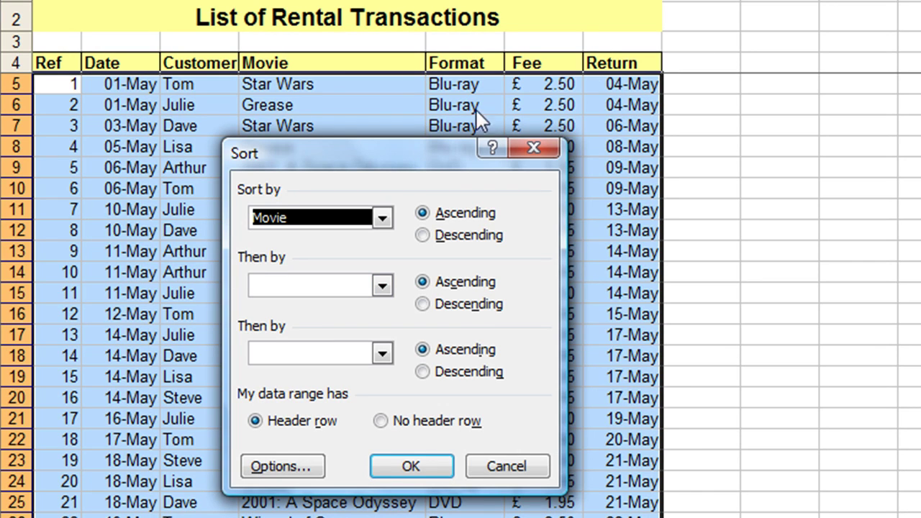
left_click_drag(435, 158, 412, 98)
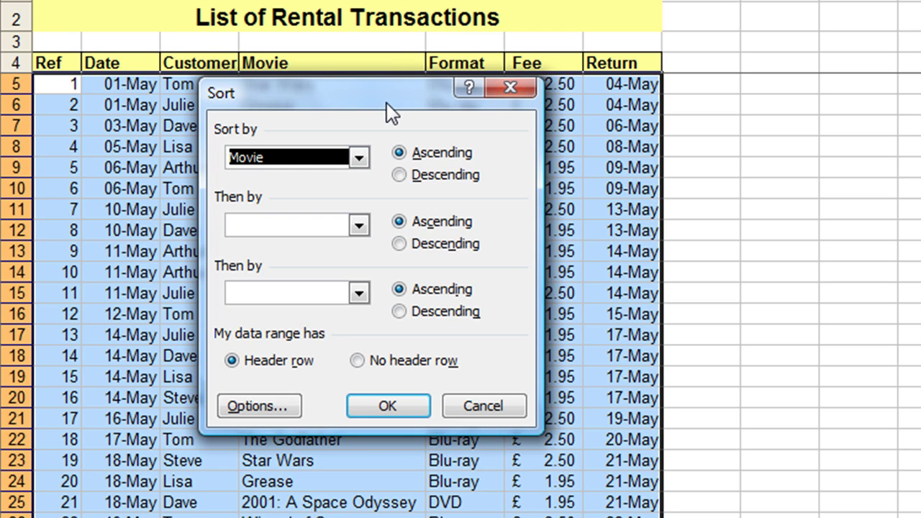
left_click_drag(387, 102, 352, 135)
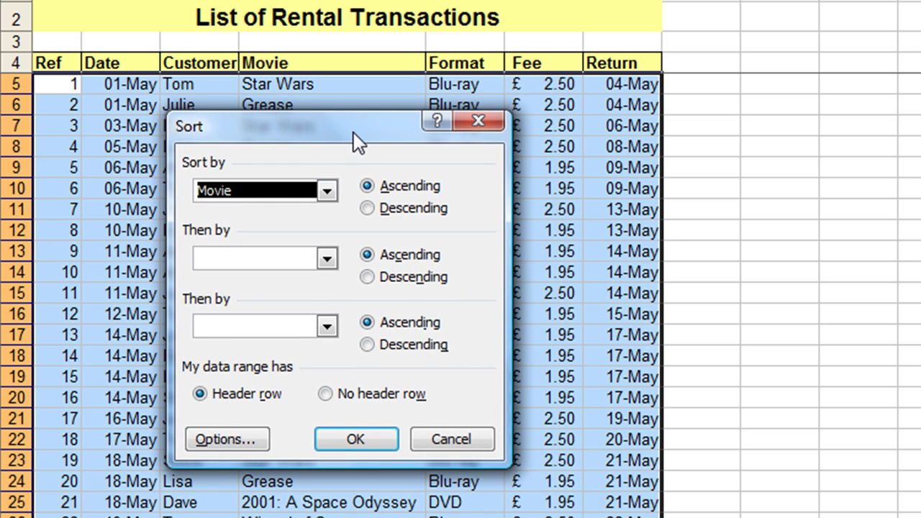
left_click_drag(338, 128, 332, 157)
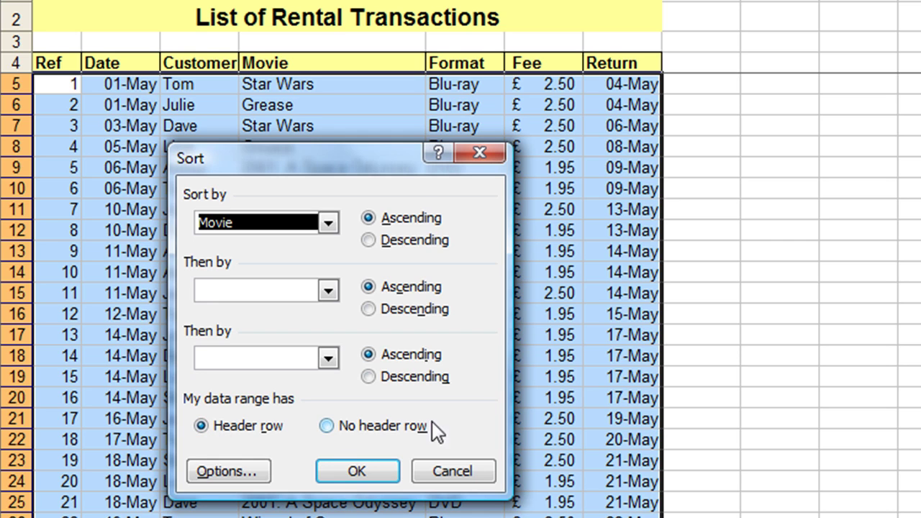
left_click_drag(360, 149, 527, 147)
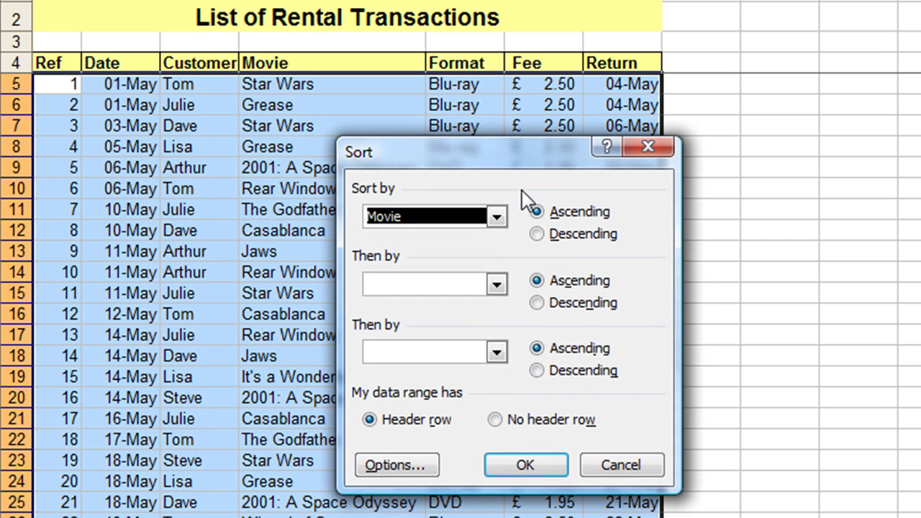
Sort ascending by Customer, then by Movie, and apply.
left_click(490, 221)
mouse_move(497, 261)
left_mouse_down()
mouse_move(499, 277)
mouse_move(504, 254)
mouse_move(500, 295)
mouse_move(506, 271)
left_mouse_up()
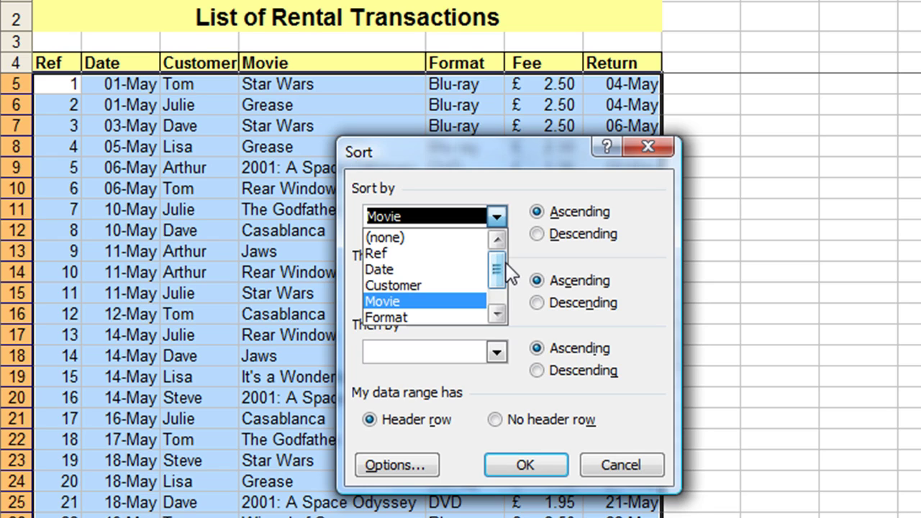
left_click(428, 281)
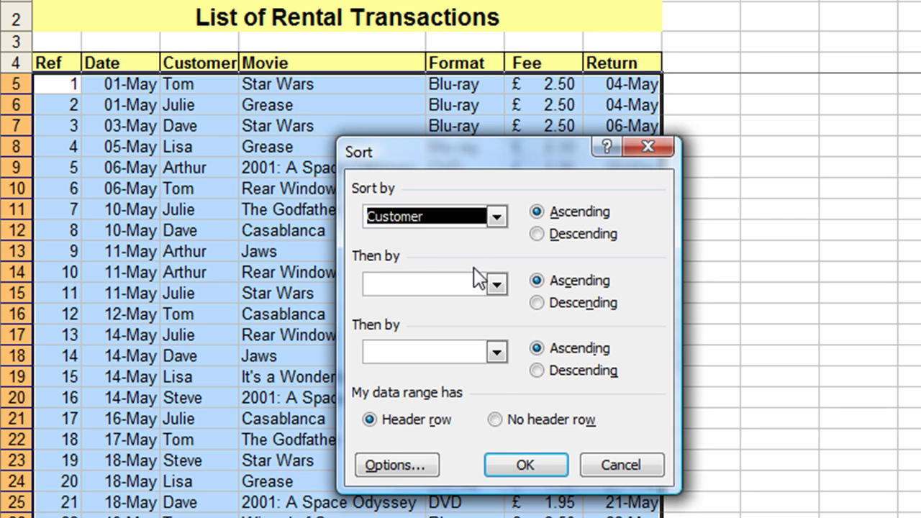
left_click(492, 285)
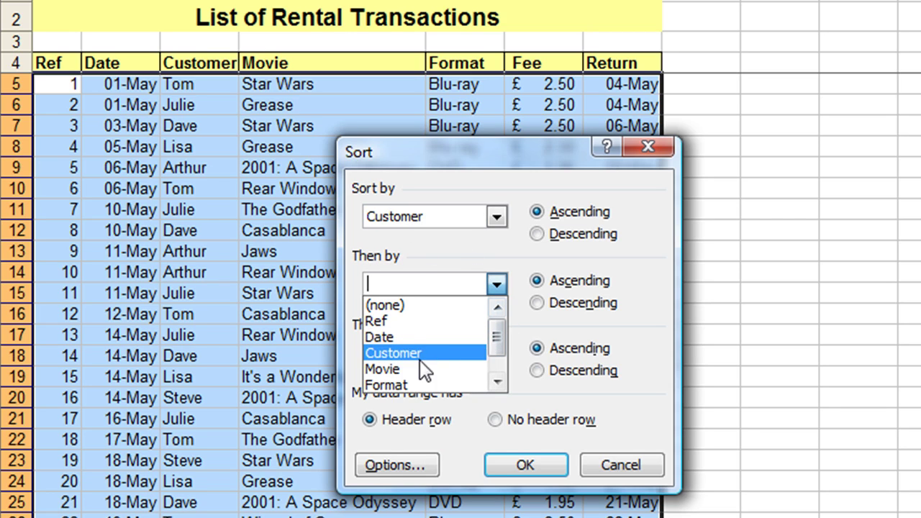
left_click(403, 369)
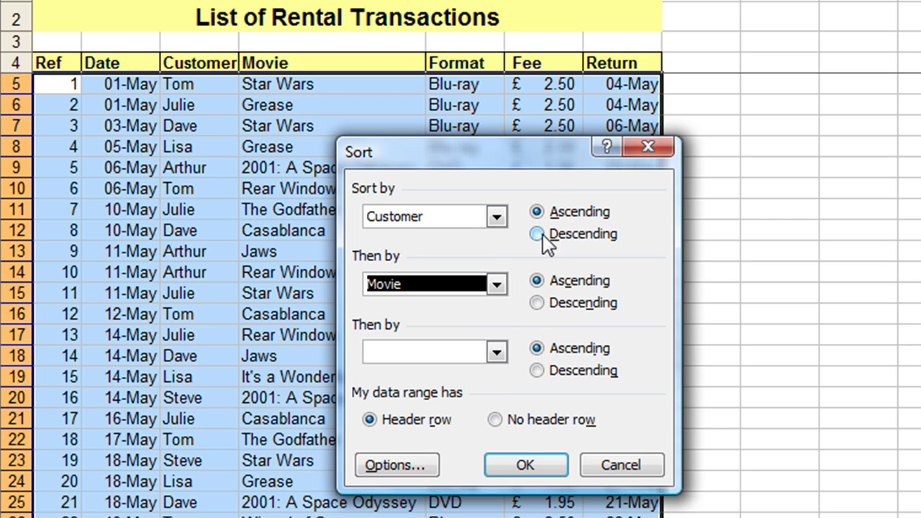
left_click(530, 464)
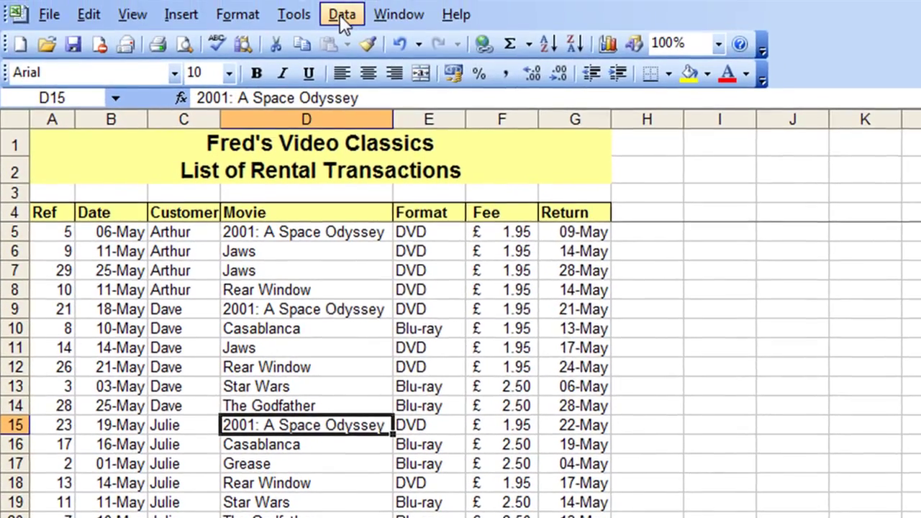
In Data > Sort, set Sort by to Movie and Then by to Date, and apply.
left_click(341, 16)
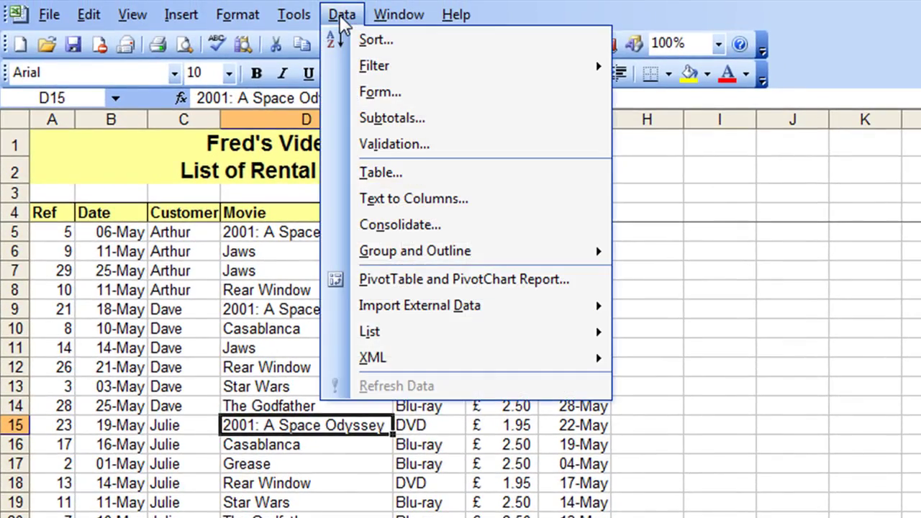
left_click(370, 37)
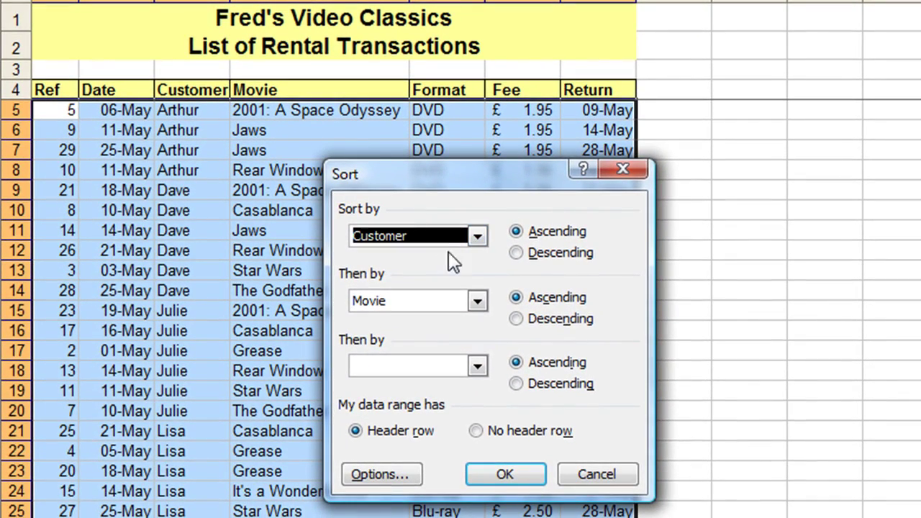
left_click(476, 237)
left_click(413, 282)
left_click(476, 303)
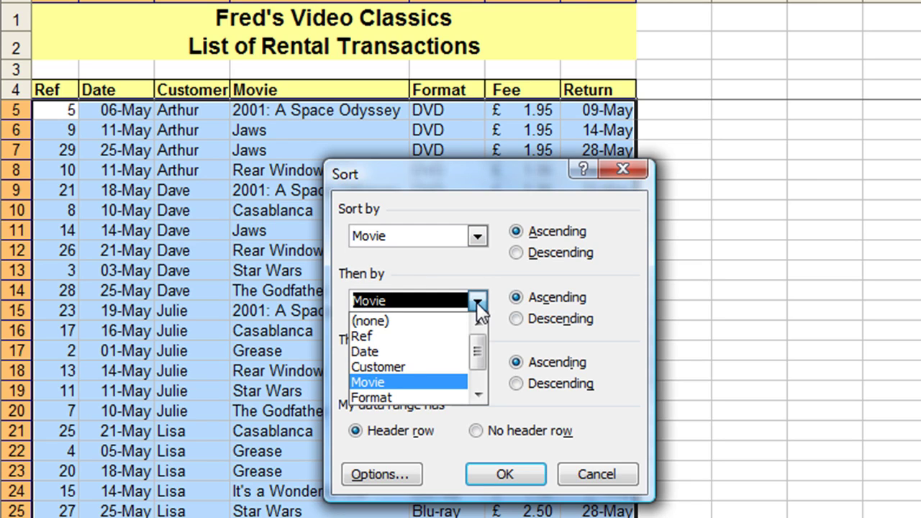
scroll(479, 356, "down", 1)
scroll(387, 351, "up", 1)
left_click(385, 347)
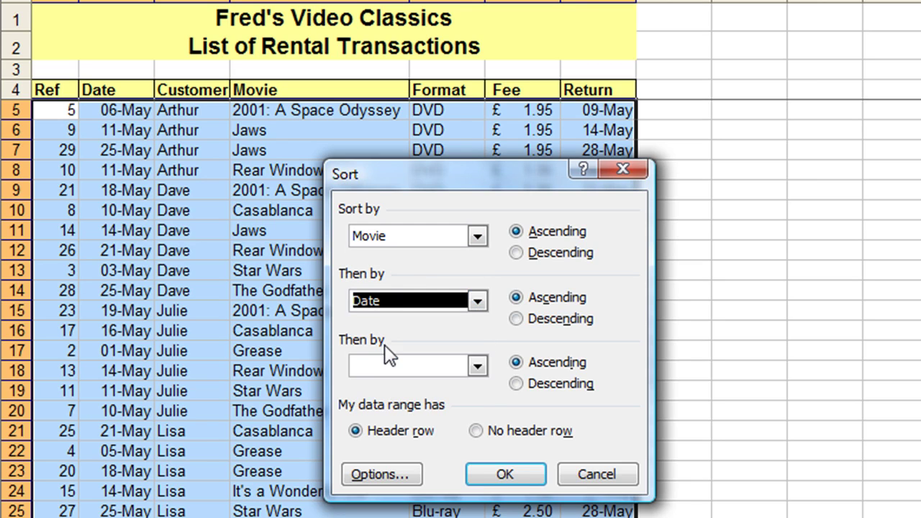
left_click(508, 472)
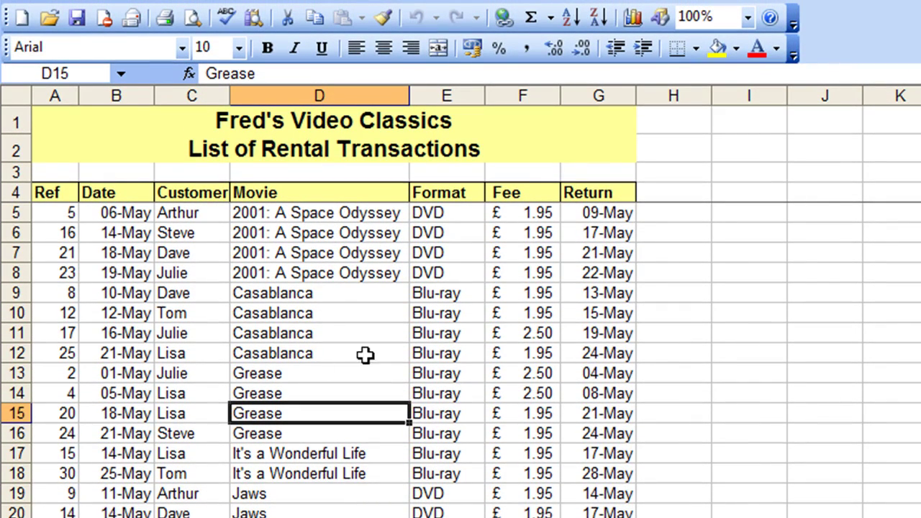
Sort the list ascending by the Ref column and return to the first Ref entry.
left_click(69, 237)
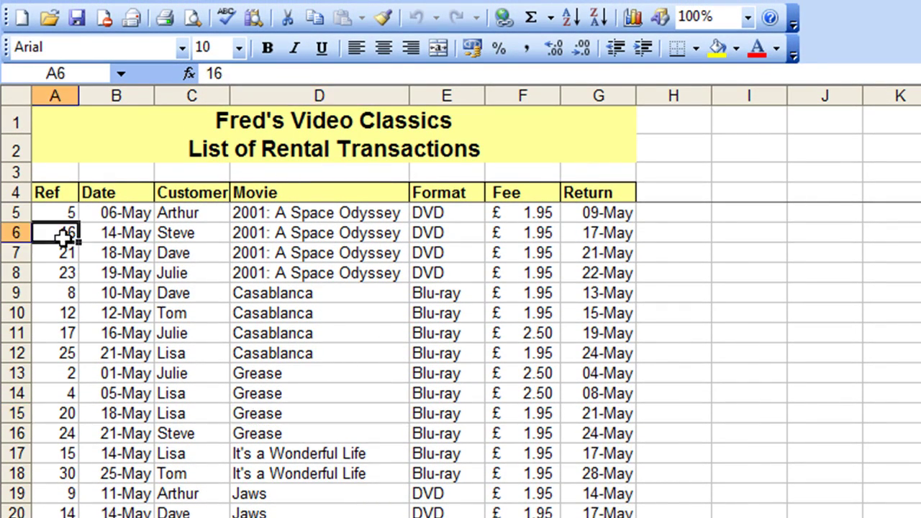
left_click(572, 18)
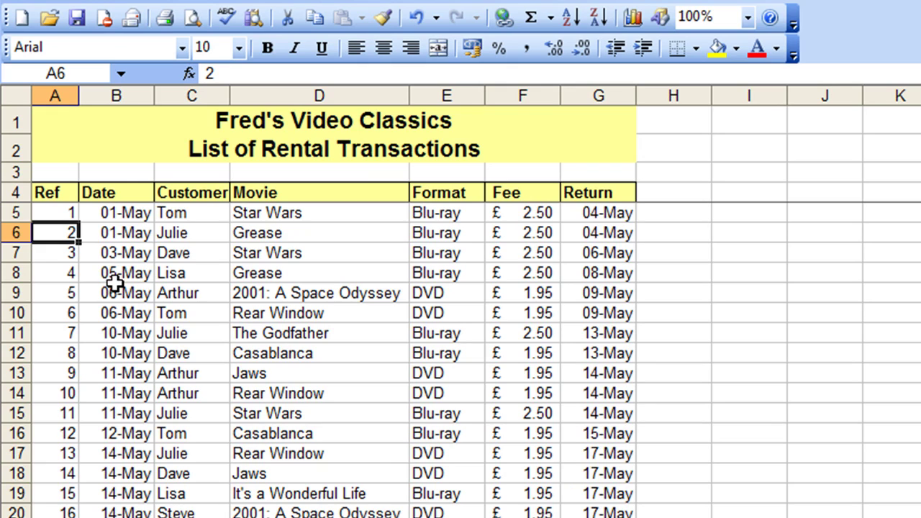
key("Up")
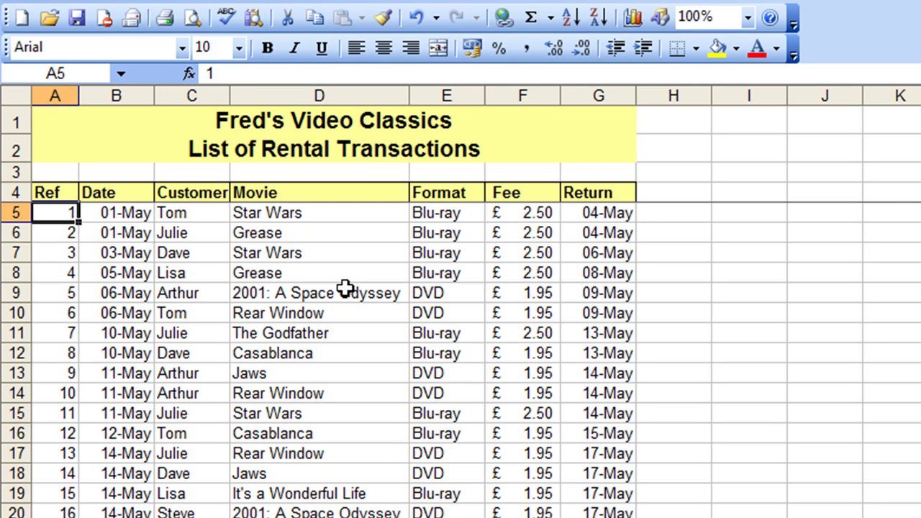